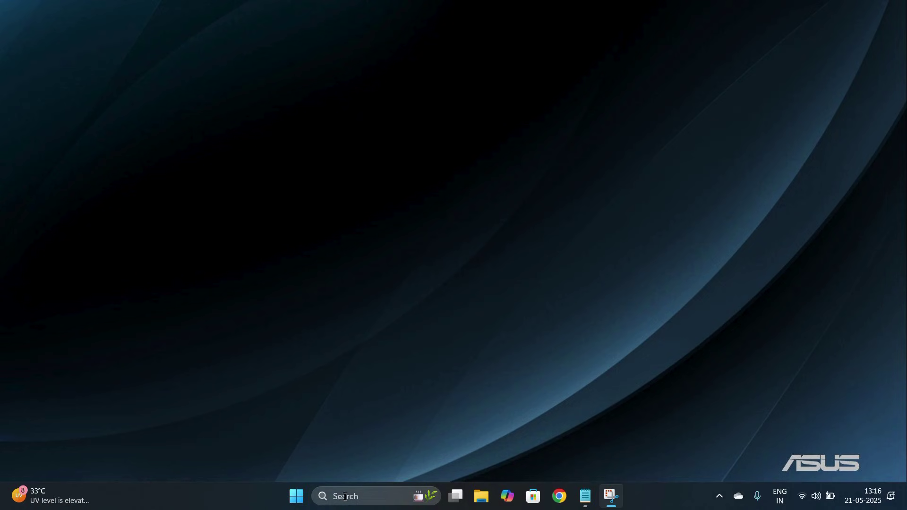
- Launch Control Panel from search and go to User Accounts' Manage another account page
left_click(345, 497)
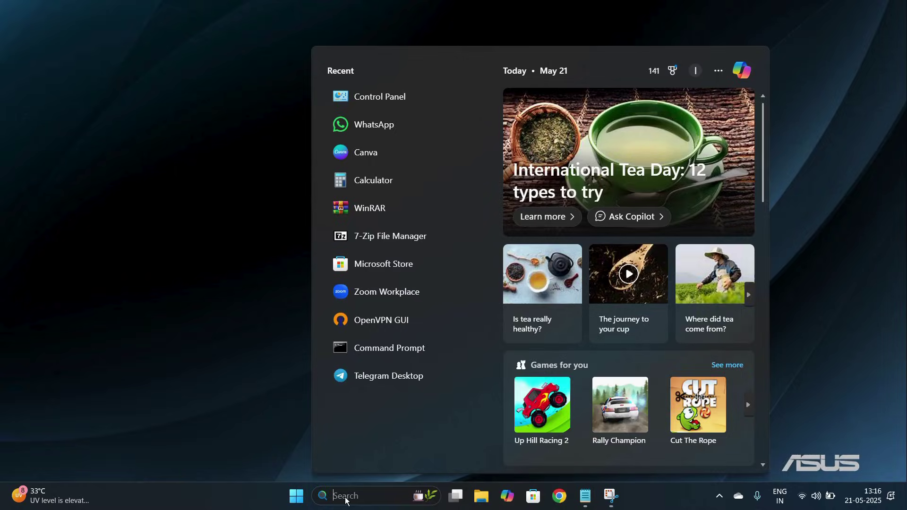
type("cont")
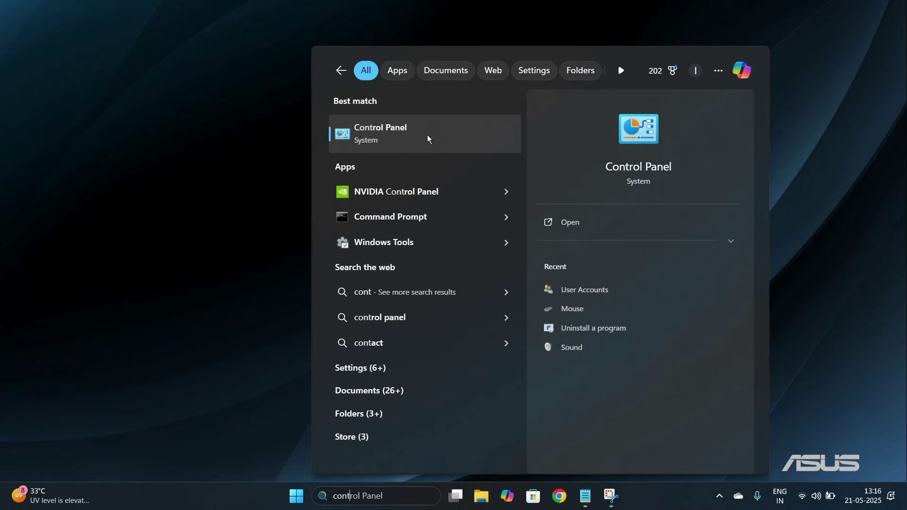
left_click(387, 129)
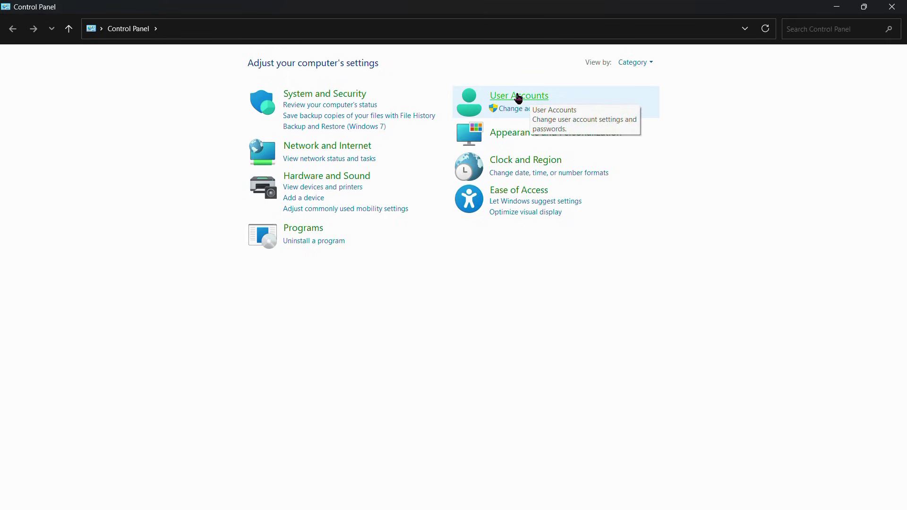
left_click(519, 97)
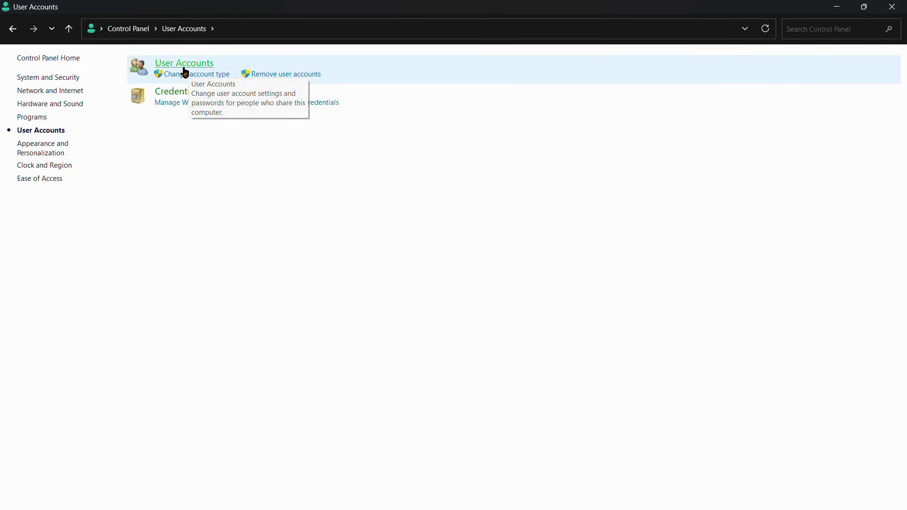
left_click(184, 68)
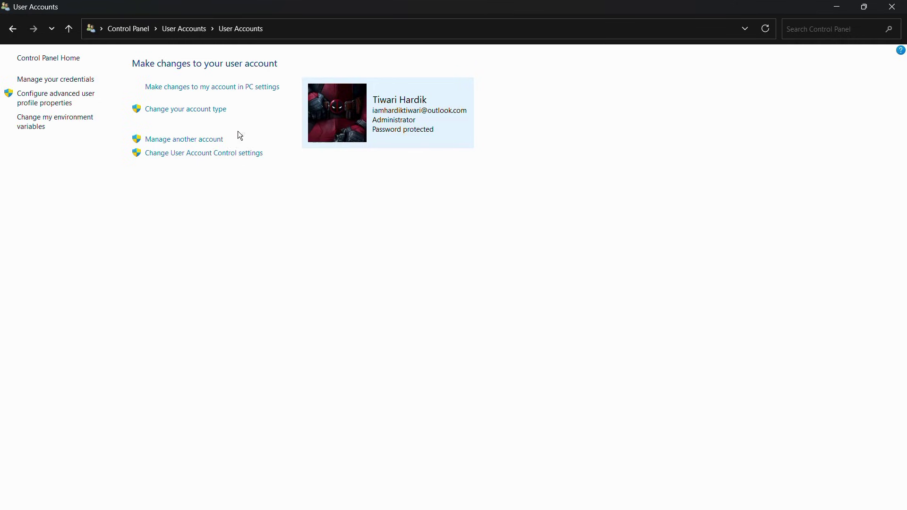
left_click(196, 142)
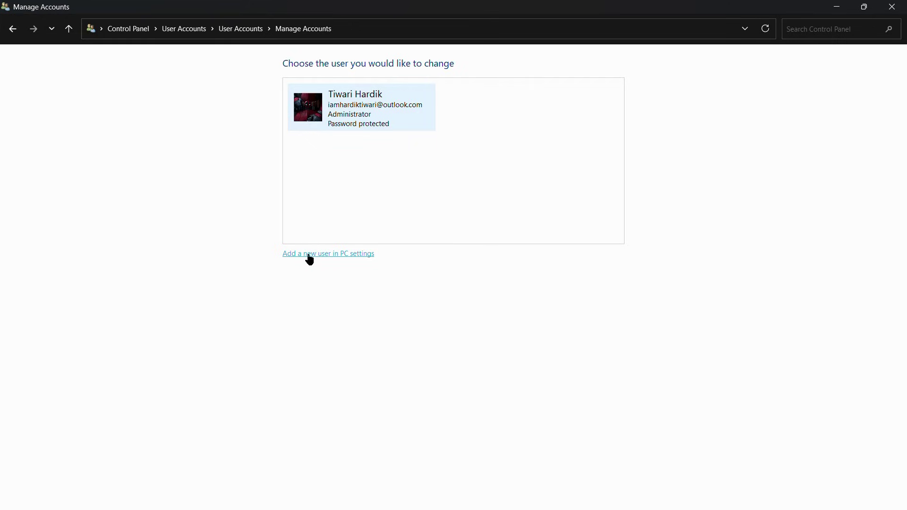
- Switch to Settings via 'Add a new user in PC settings' and reach Accounts > Other users
left_click(355, 255)
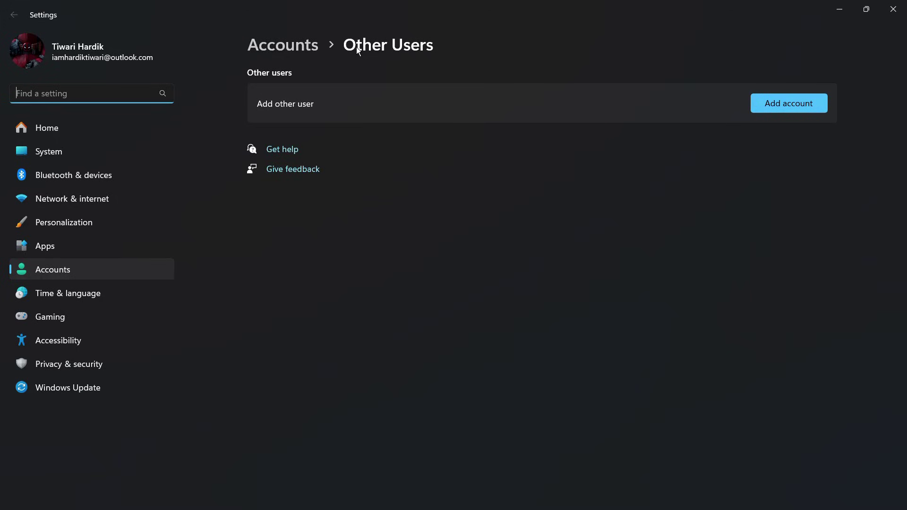
left_click(295, 48)
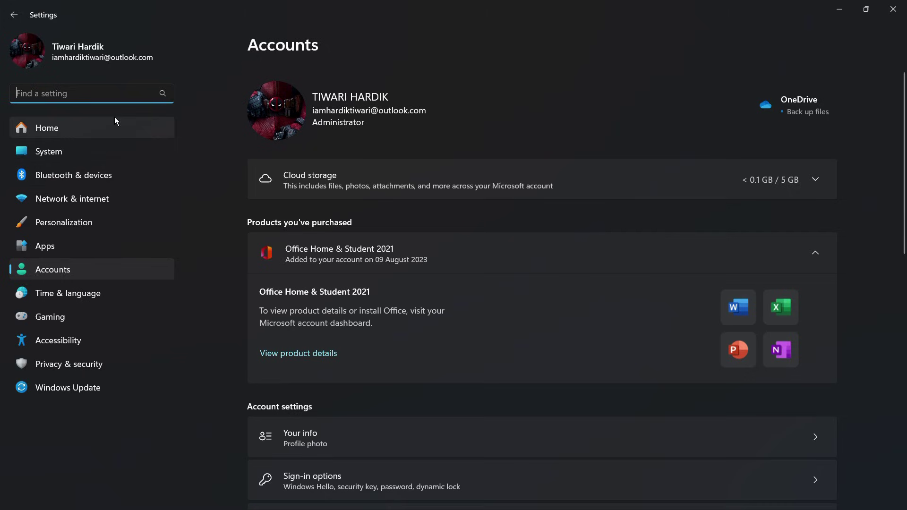
left_click(61, 270)
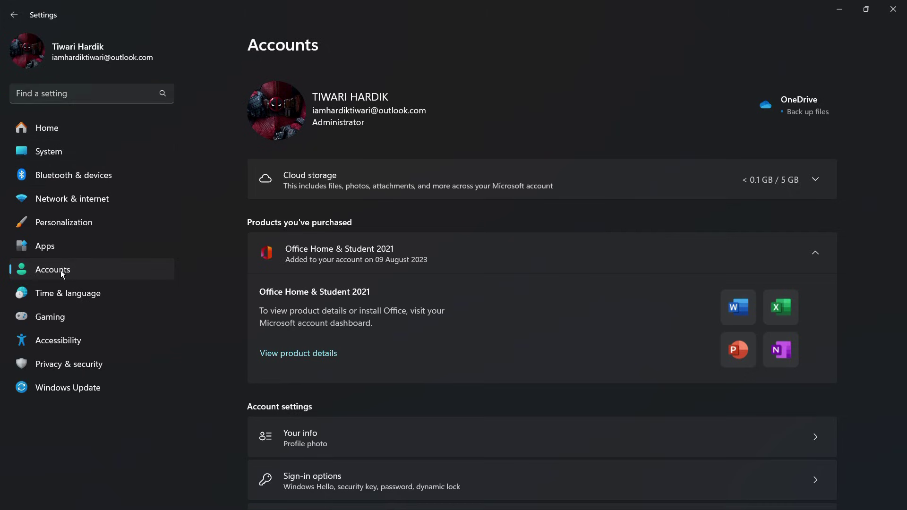
scroll(358, 251, "down", 3)
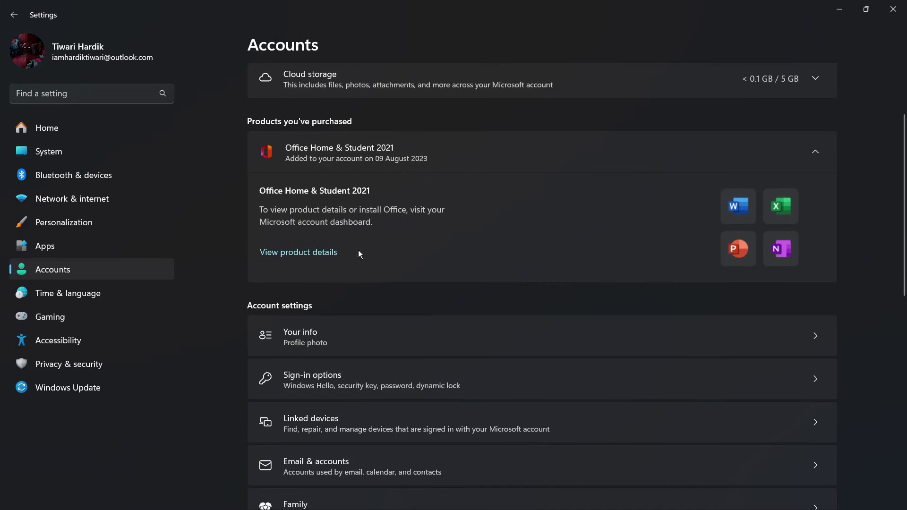
scroll(358, 254, "down", 3)
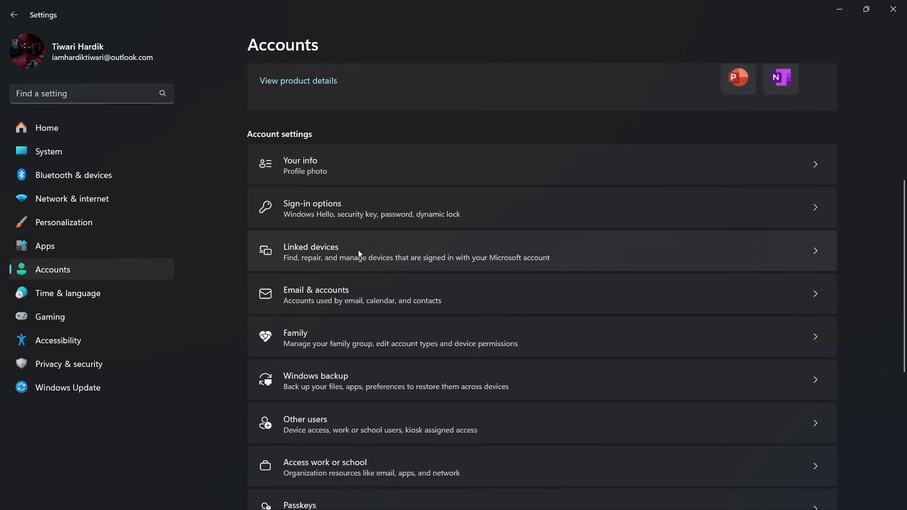
scroll(358, 253, "down", 2)
scroll(359, 252, "down", 5)
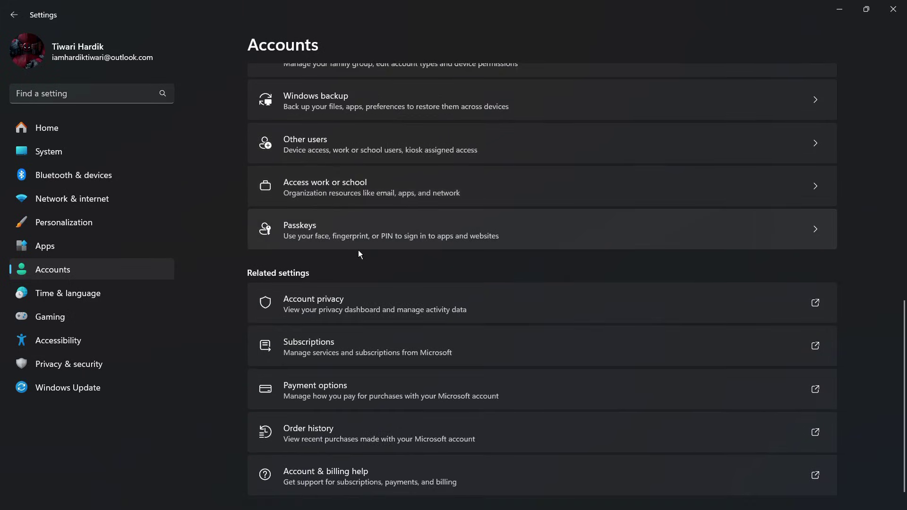
scroll(358, 255, "up", 2)
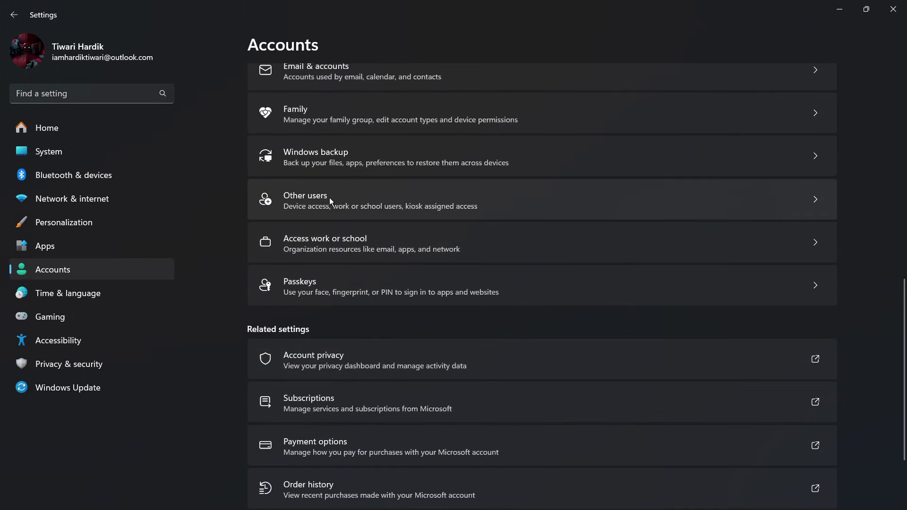
left_click(344, 200)
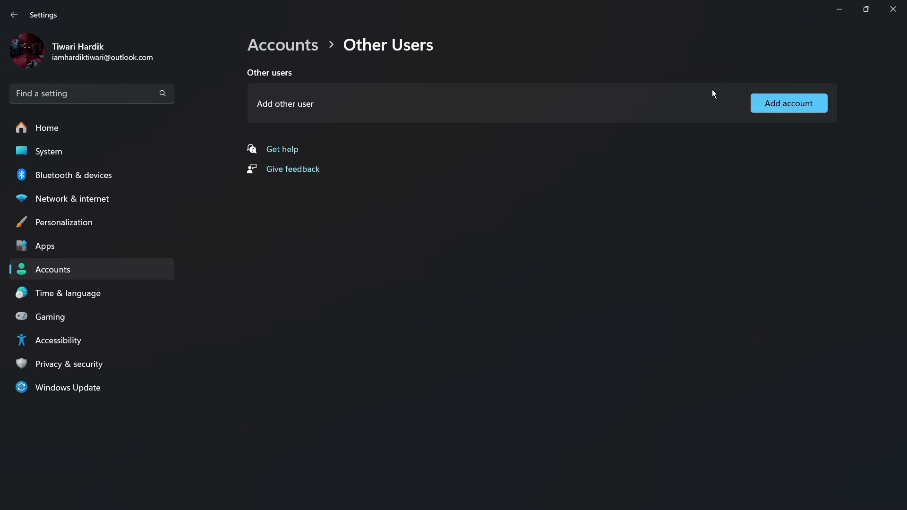
- Choose Add account, skip sign-in info, and pick 'Add a user without a Microsoft account'
left_click(790, 107)
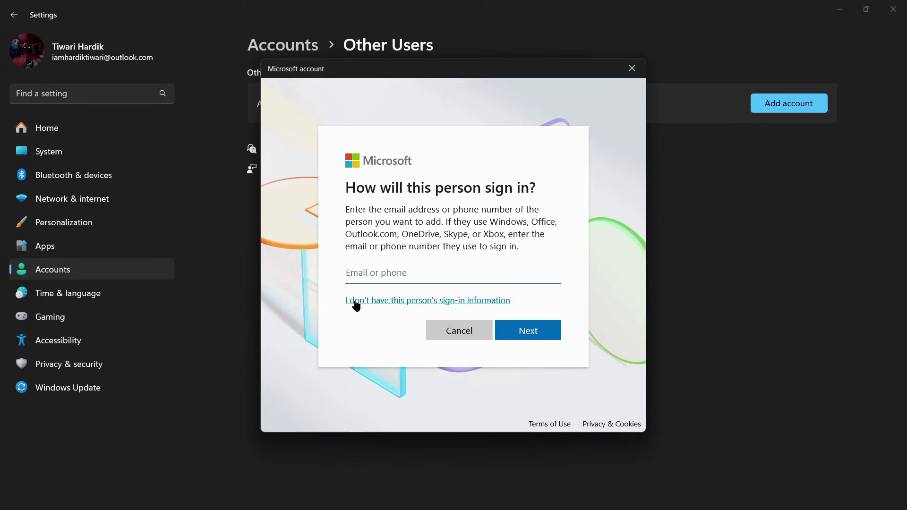
left_click(428, 301)
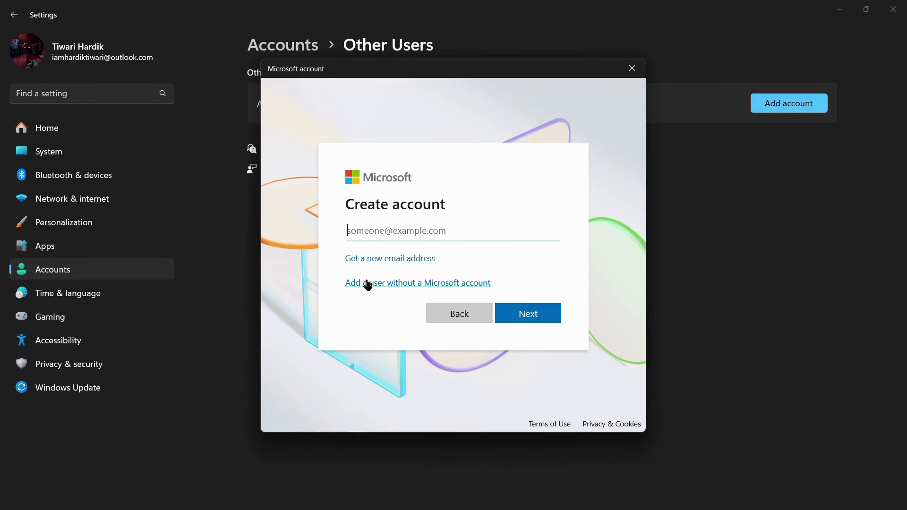
left_click(446, 285)
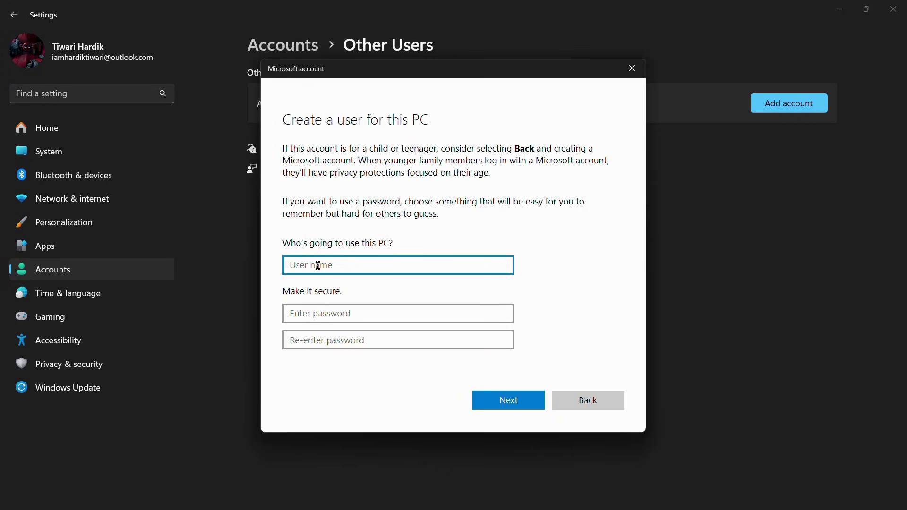
- Enter user name Test and type the account password twice
type("Test")
left_click(313, 312)
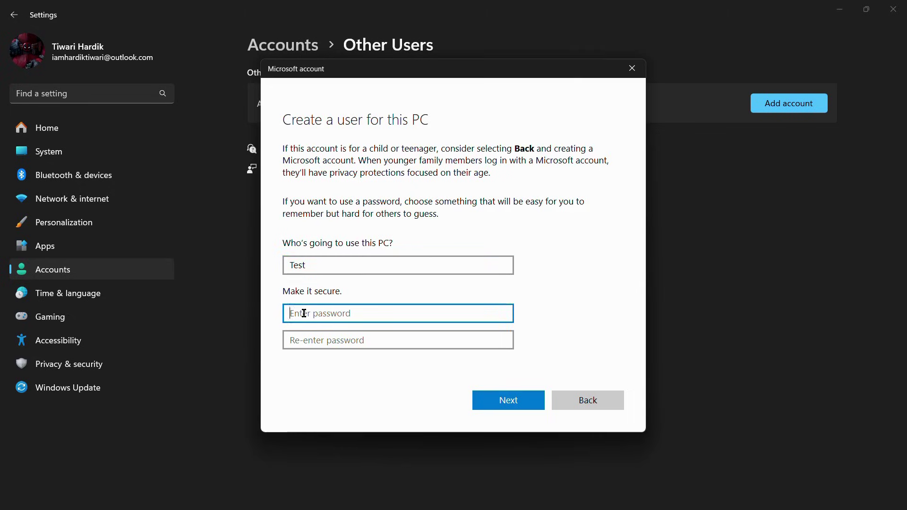
type("1234")
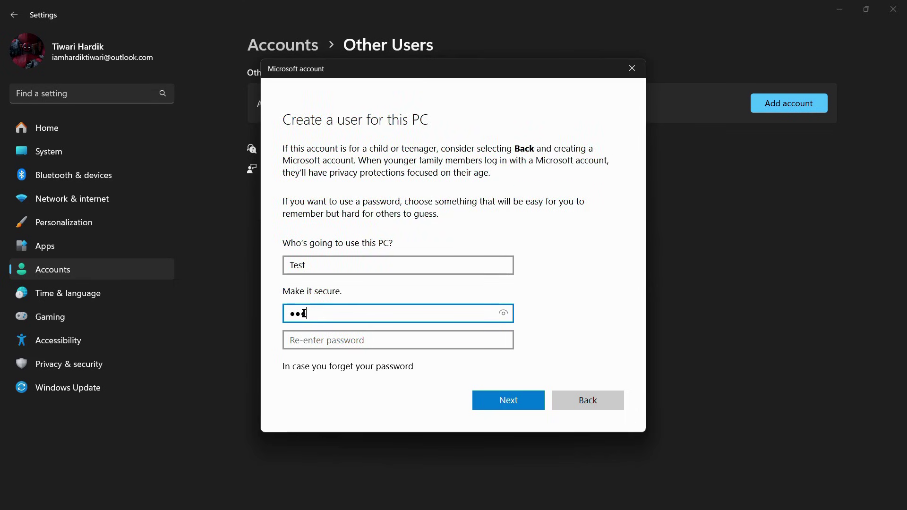
left_click(302, 339)
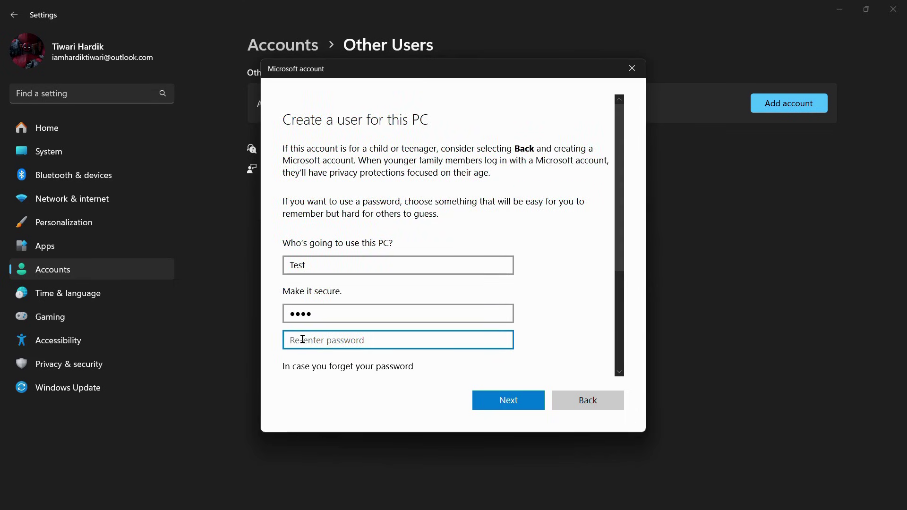
type("1234")
- Select the first security question from its dropdown
scroll(350, 318, "down", 5)
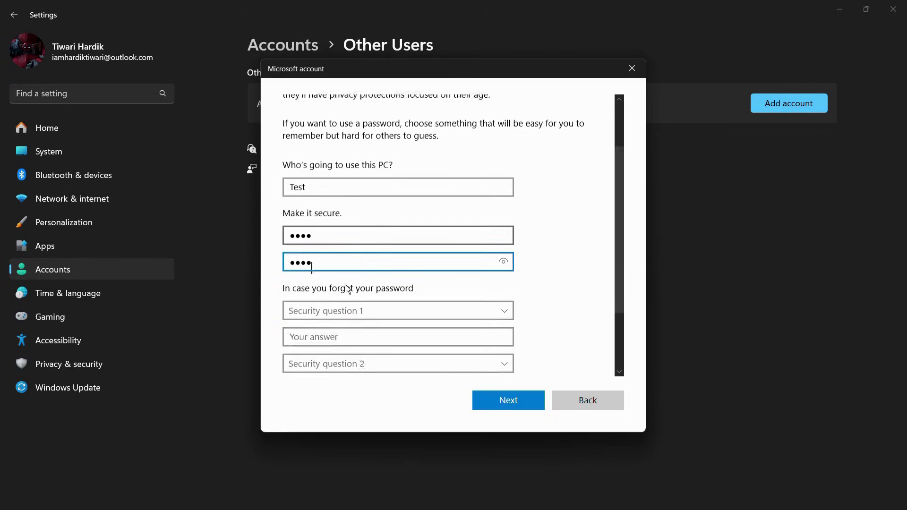
scroll(409, 250, "down", 1)
scroll(409, 250, "up", 5)
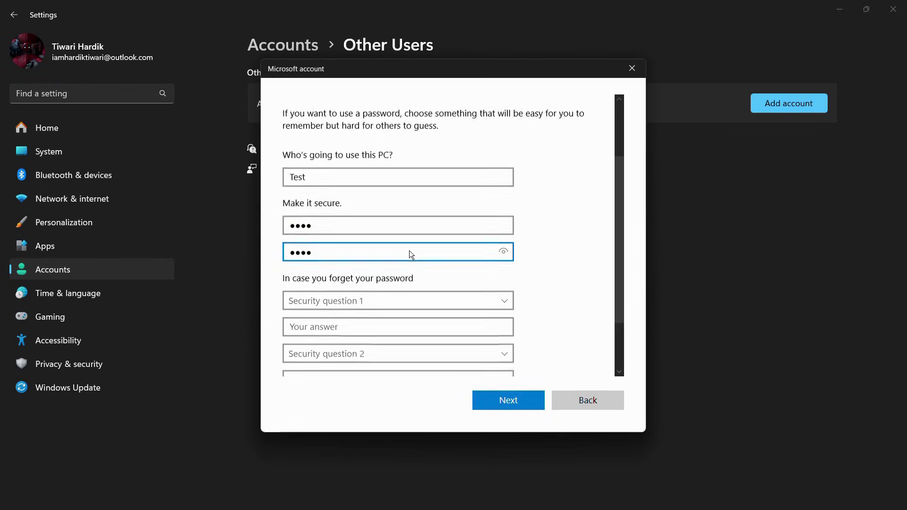
scroll(409, 251, "down", 5)
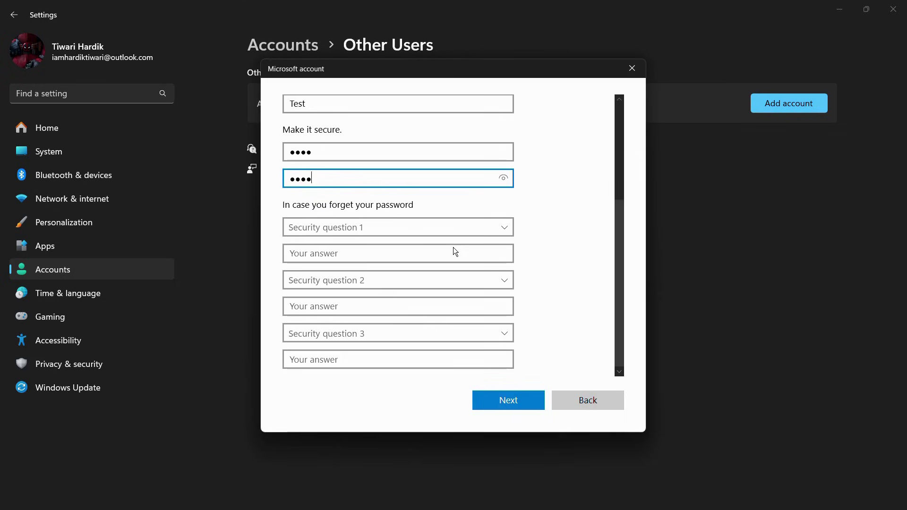
left_click(510, 398)
left_click(305, 225)
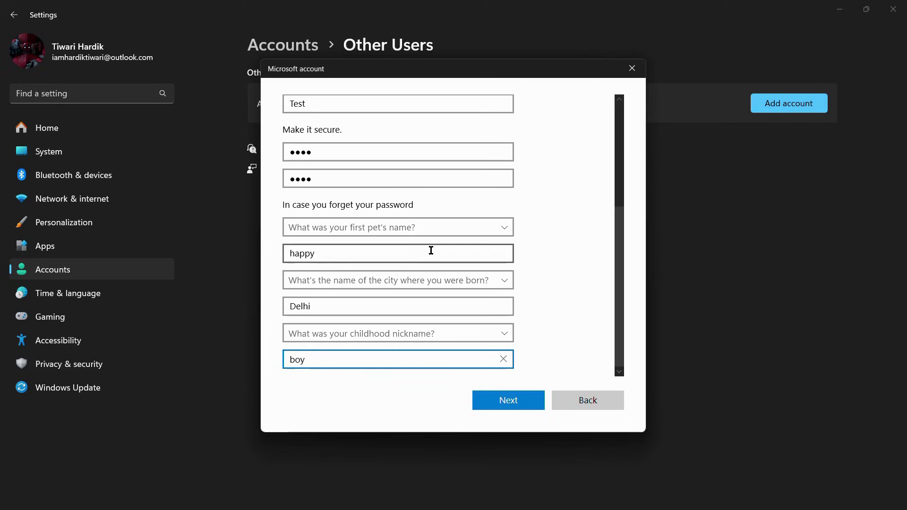
- Create the Test local account and expand its entry under Other users
left_click(517, 405)
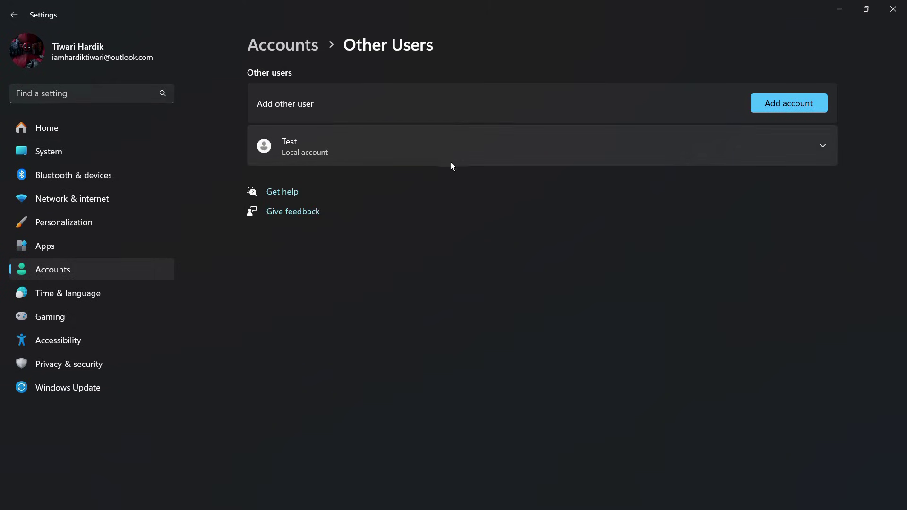
left_click(815, 144)
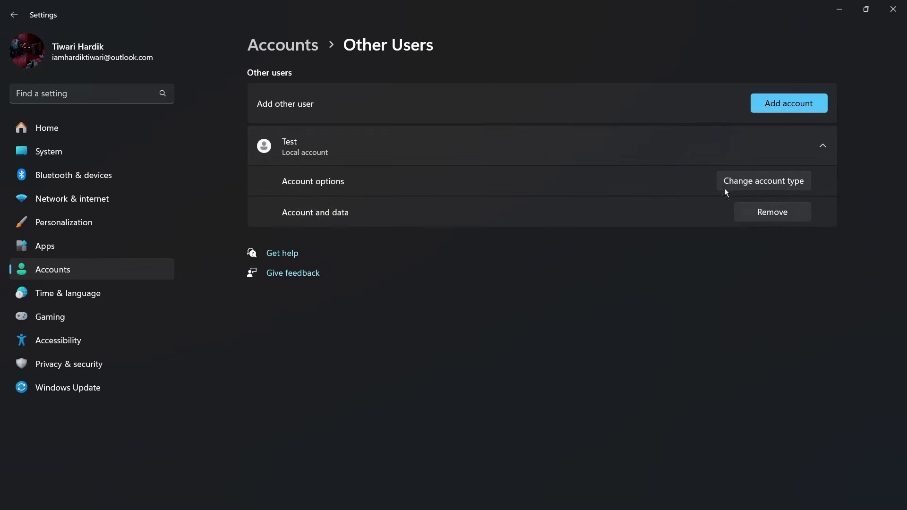